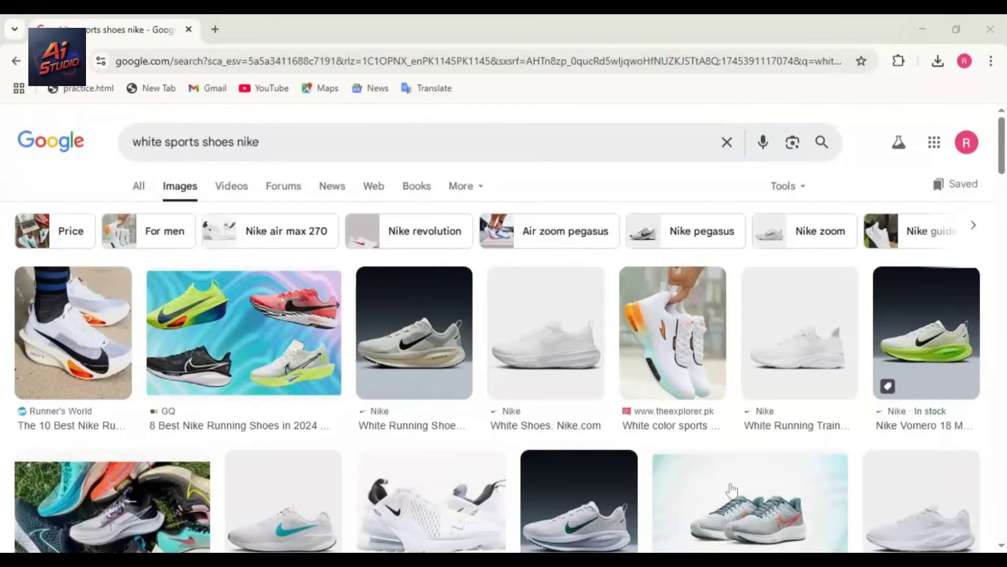
Step: Open the white Nike trainer with the turquoise sole from the 'white sports shoes nike' results
scroll(1003, 160, "down", 2)
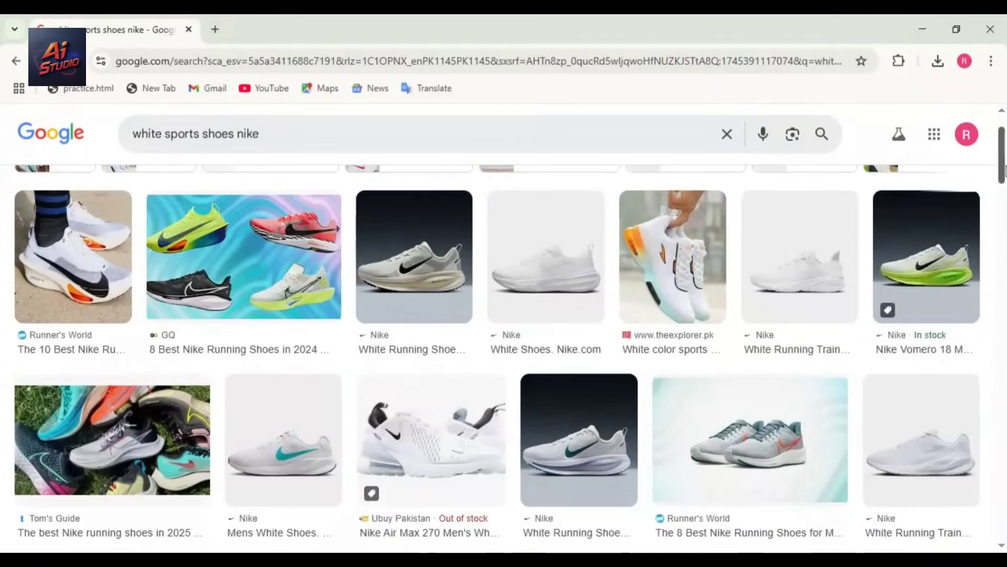
left_click(324, 391)
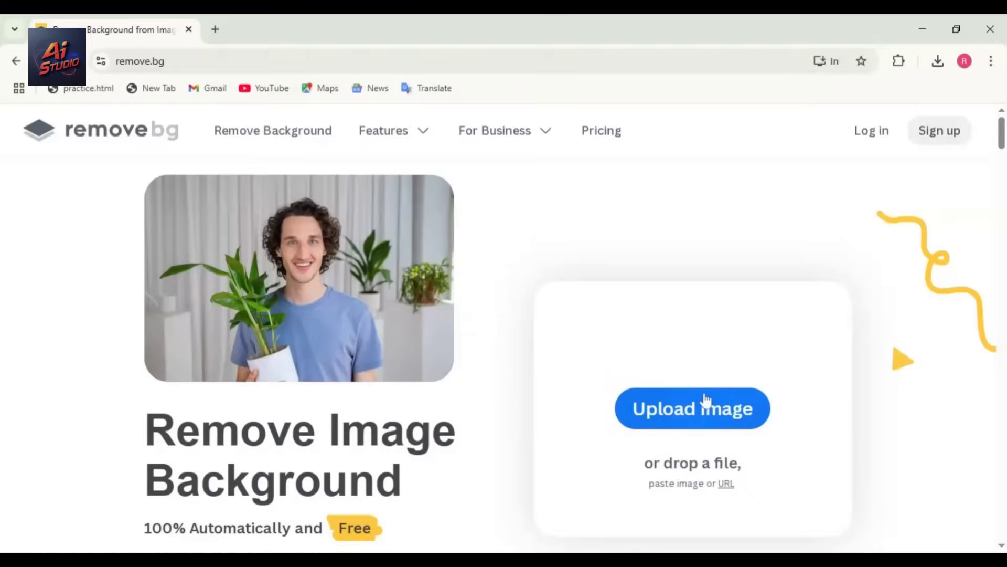
Step: Remove the trainer photo's background and download the free 225 x 225 preview cutout
left_click(692, 408)
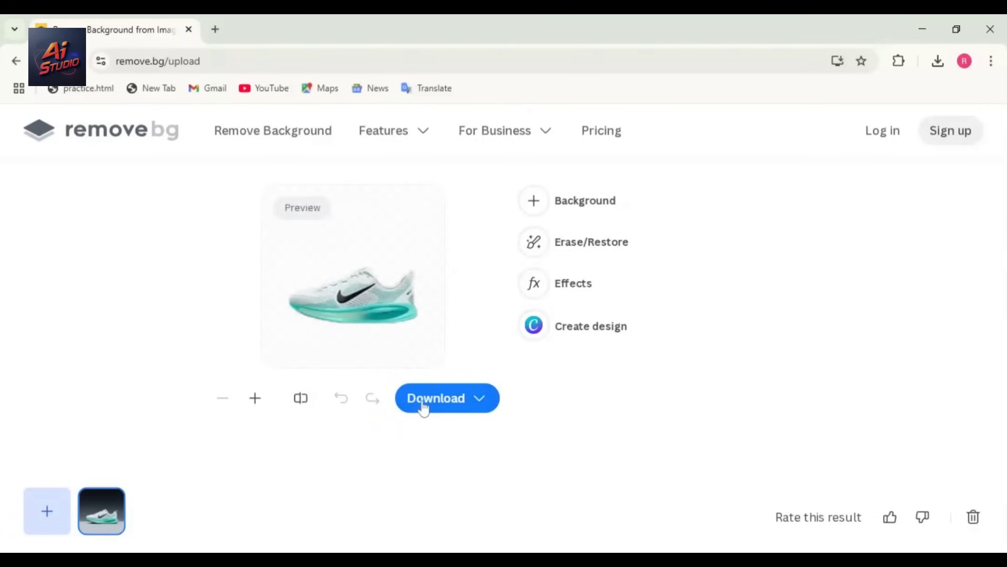
left_click(428, 407)
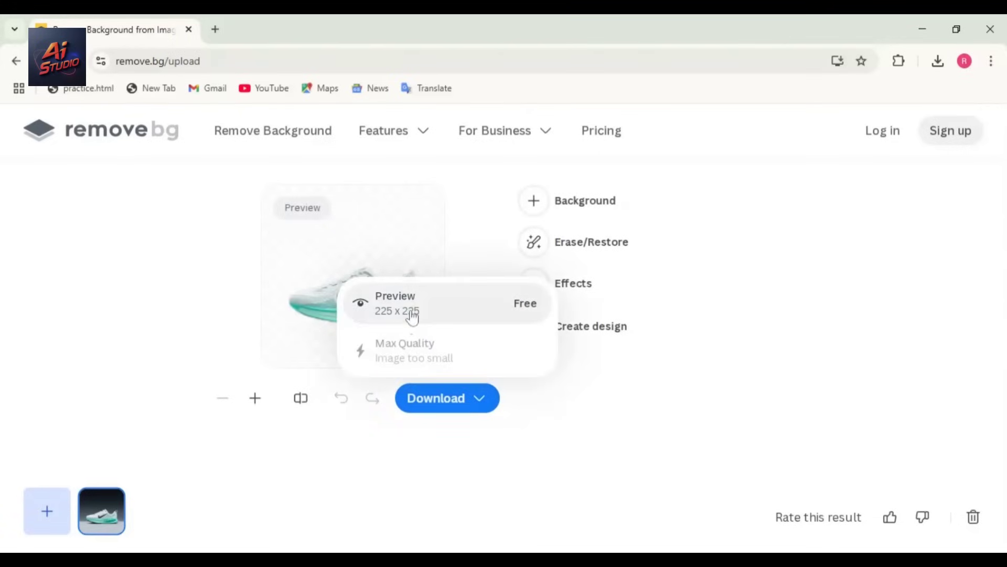
left_click(415, 313)
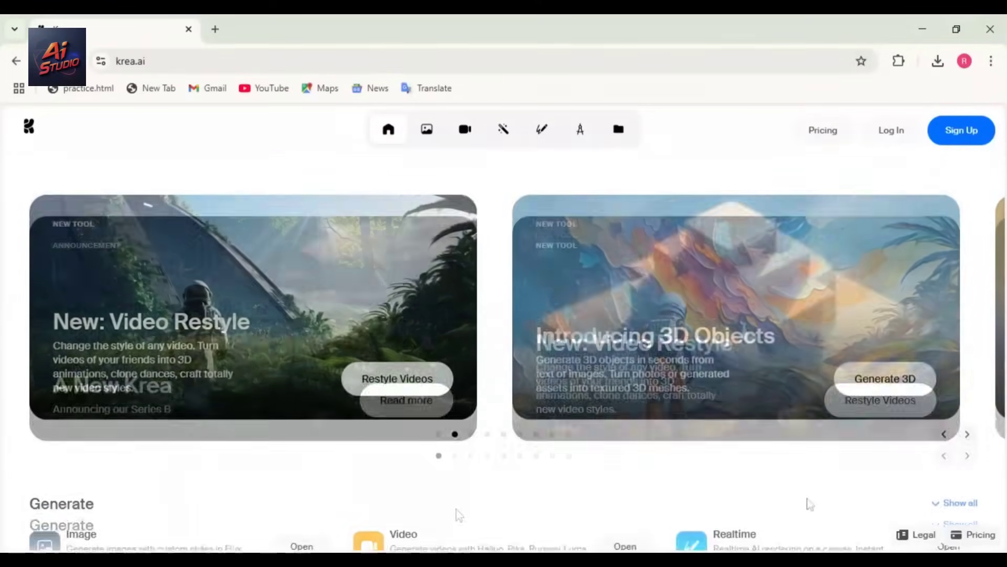
Step: Upscale the shoe cutout 8x to 1800x1800 with Krea's Enhancer
scroll(809, 504, "down", 7)
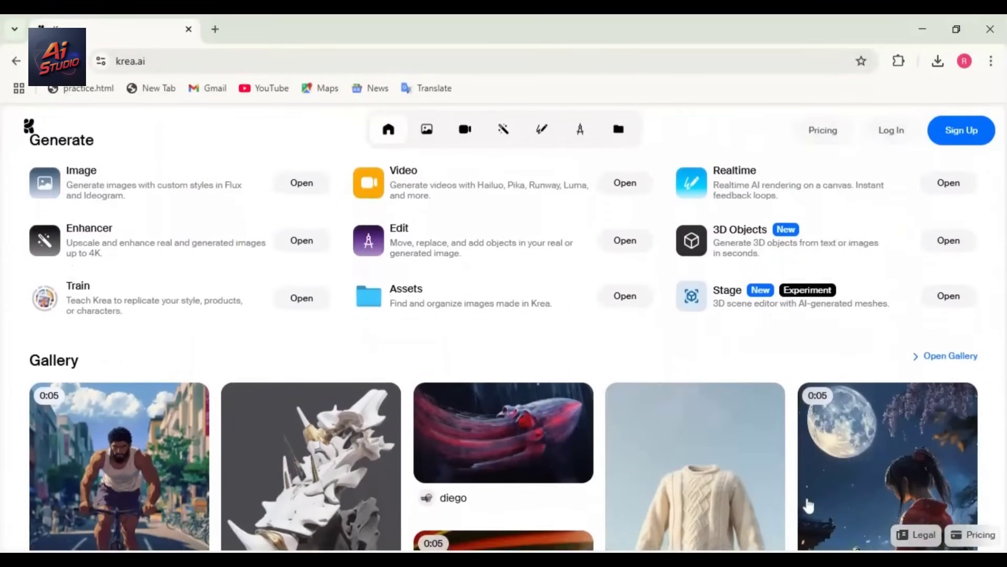
scroll(808, 504, "down", 9)
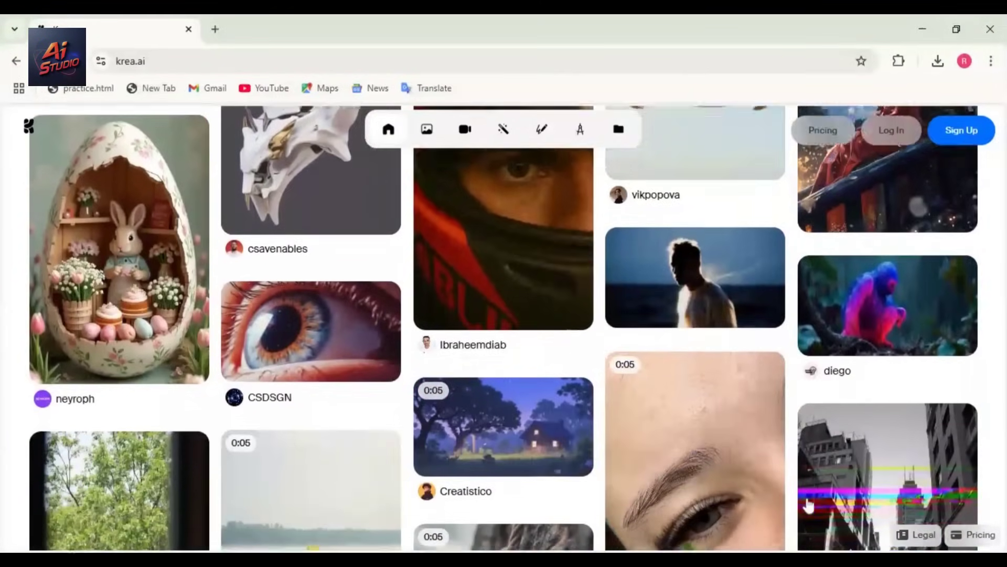
scroll(809, 505, "down", 2)
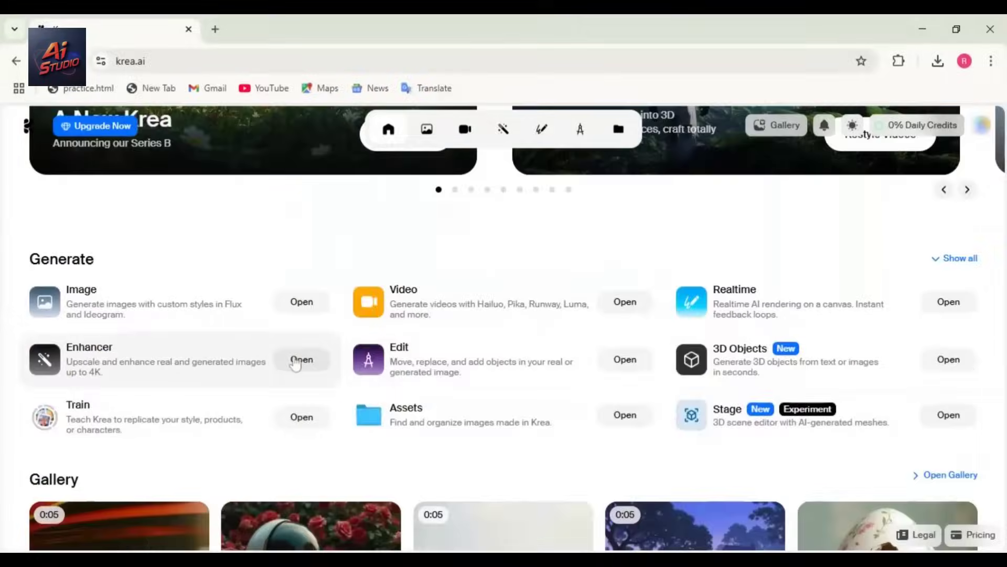
left_click(302, 359)
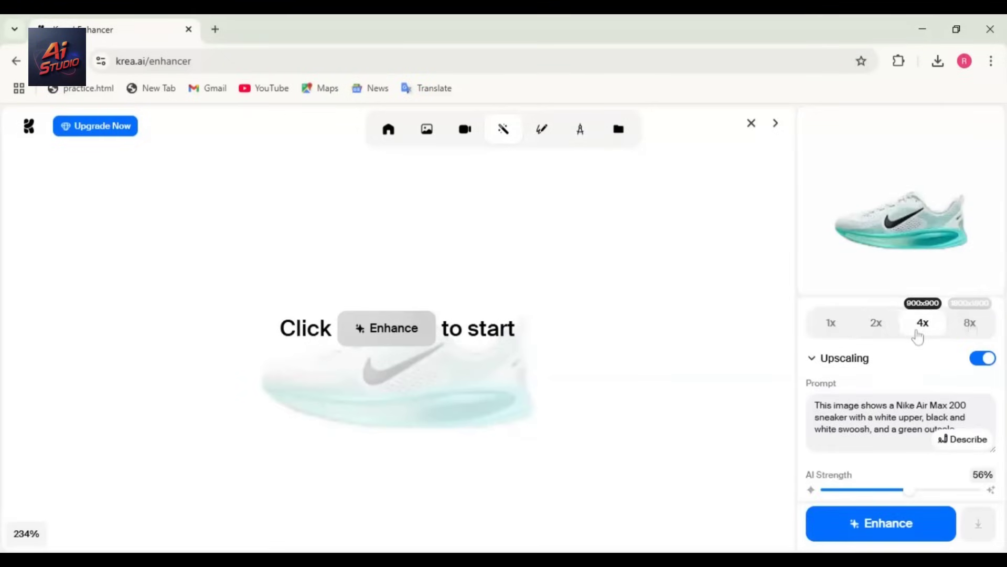
left_click(971, 325)
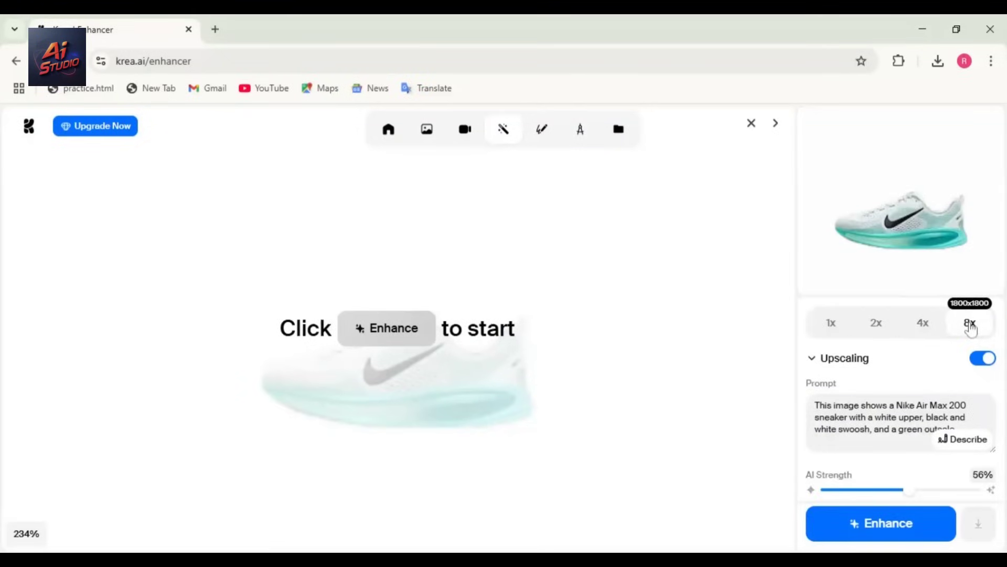
left_click(884, 525)
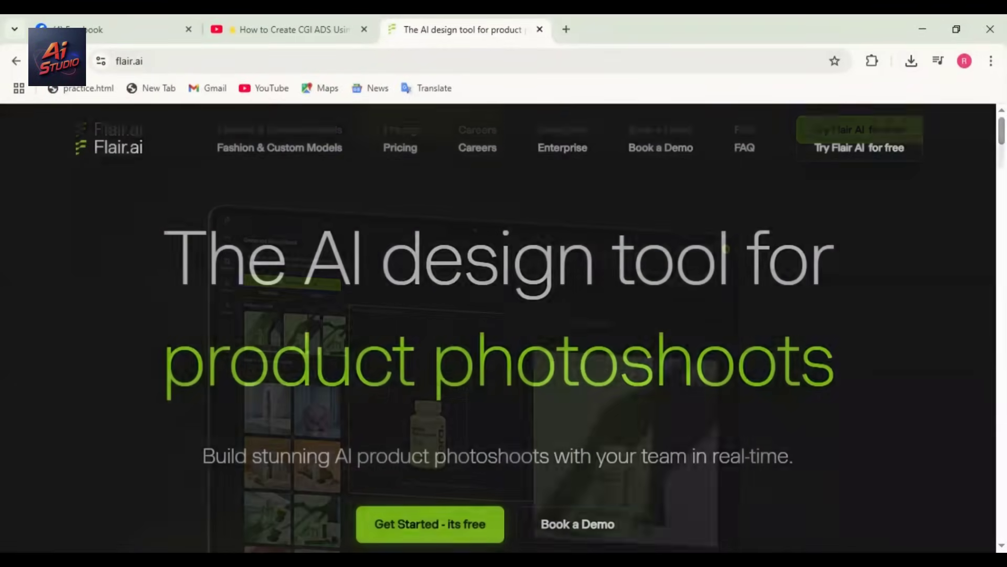
Step: Browse the Flair.ai landing page, then start the free app to reach its Explore templates page
scroll(1002, 185, "down", 5)
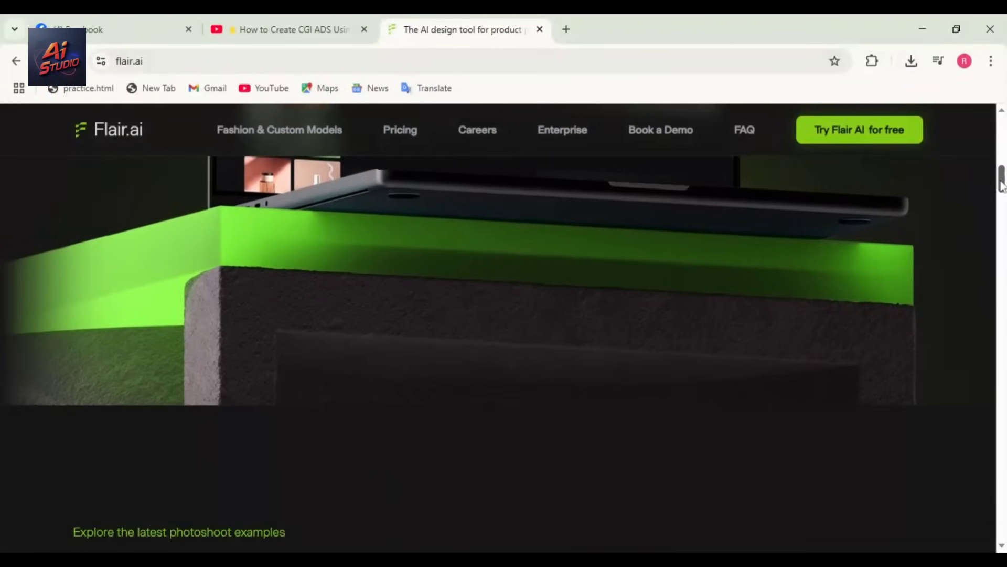
left_click_drag(1002, 185, 993, 220)
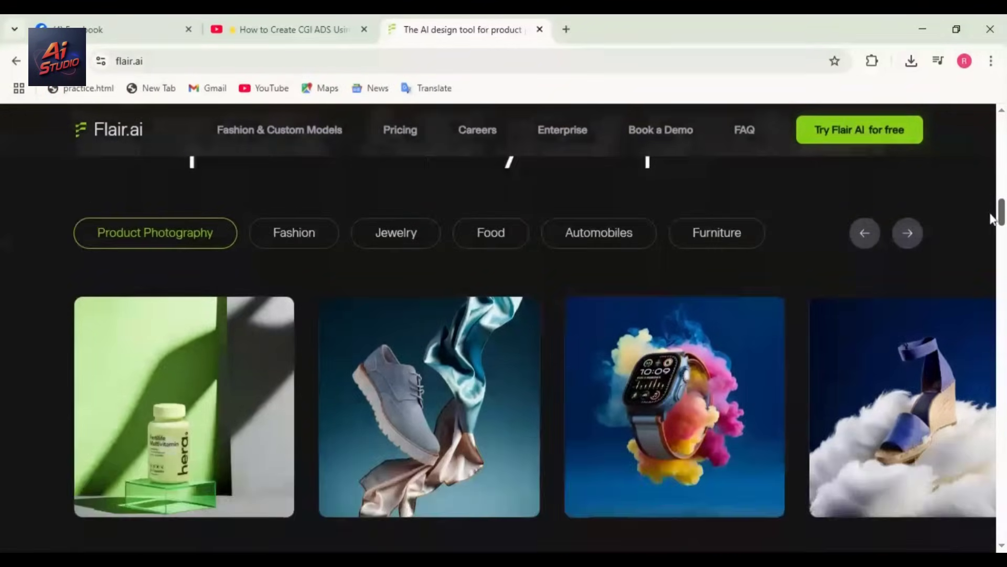
scroll(490, 266, "up", 5)
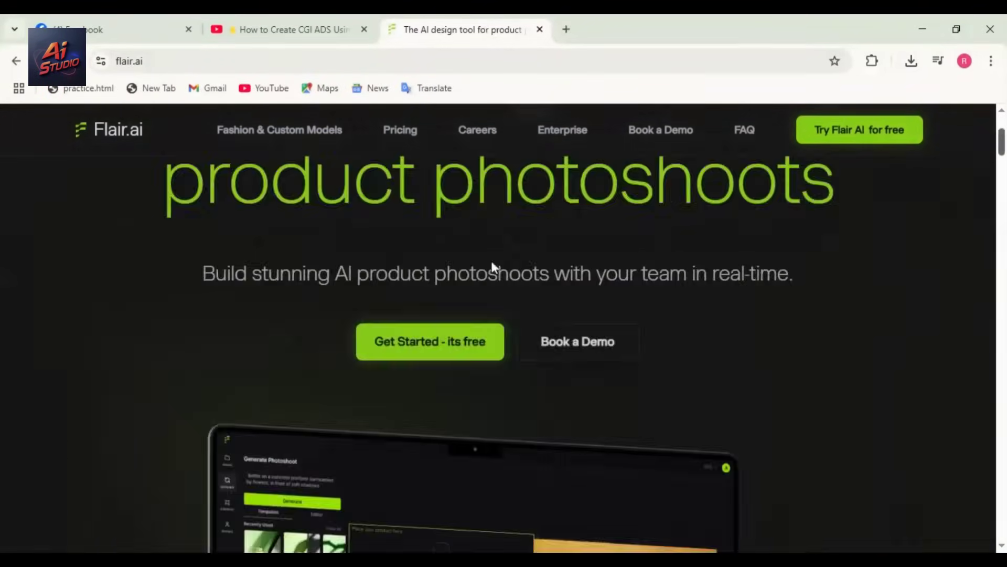
left_click(444, 347)
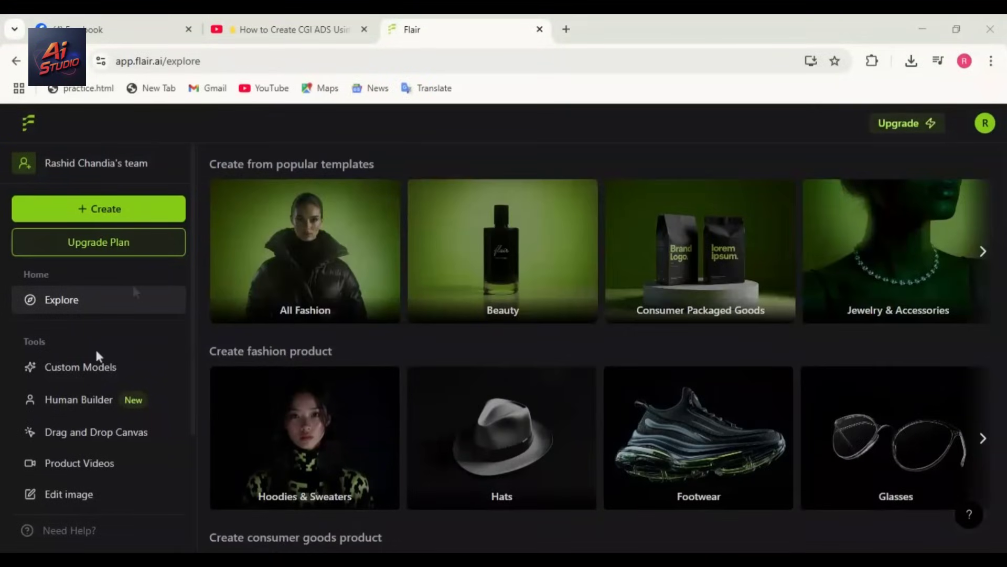
Step: Start a blank canvas project, delete the sample bottle and platform, and skip the shoe's background removal
left_click(64, 447)
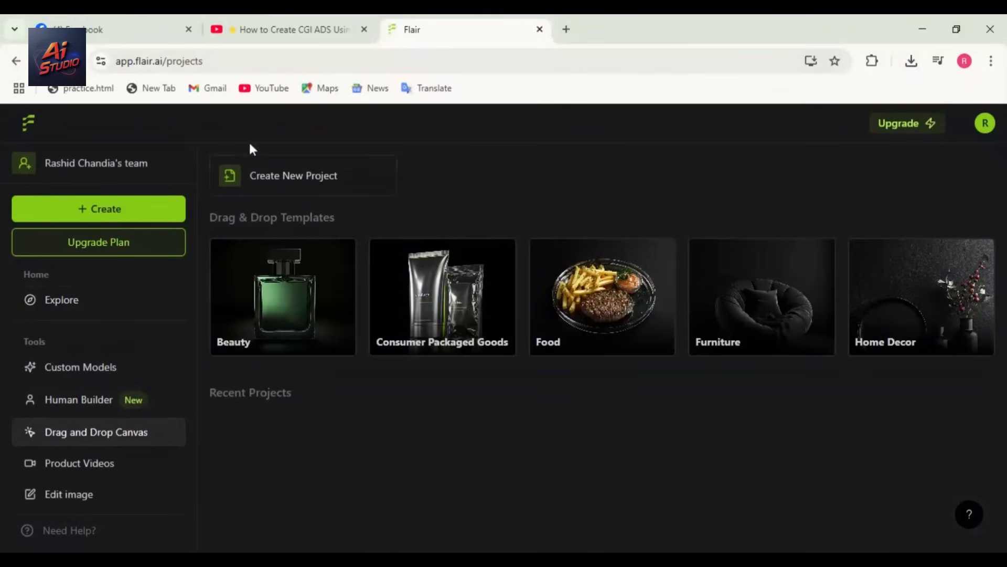
left_click(267, 179)
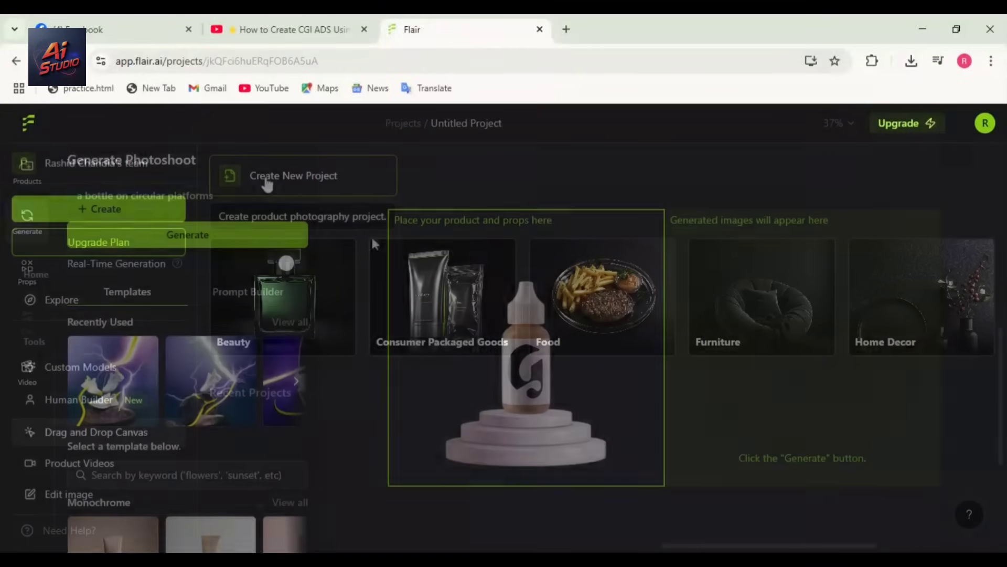
left_click_drag(371, 234, 679, 500)
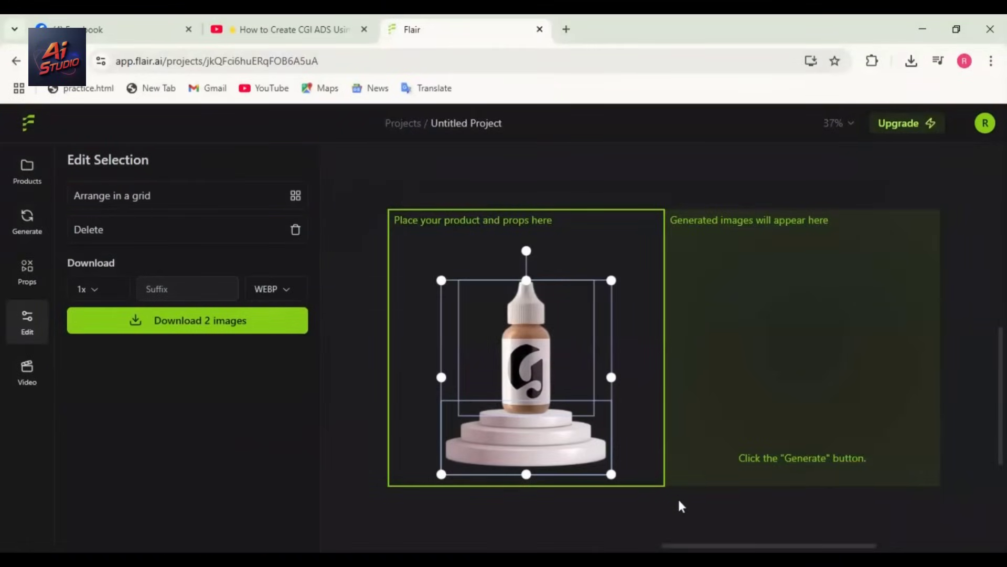
key("Delete")
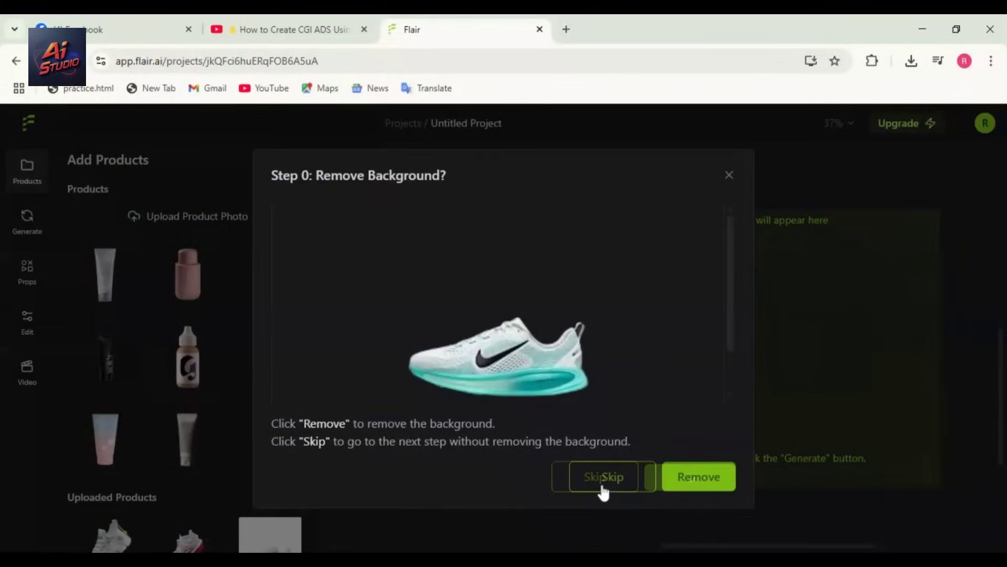
left_click(602, 487)
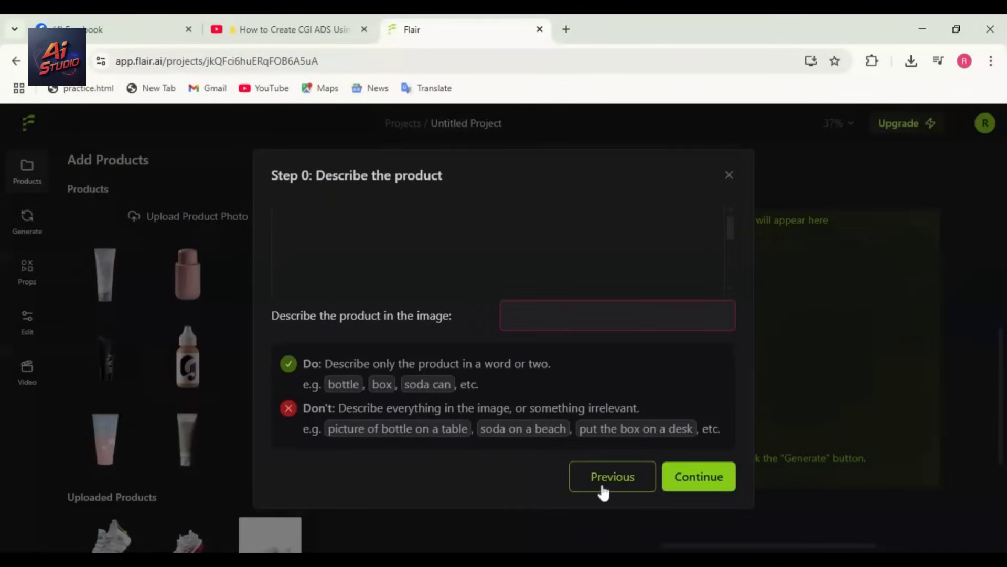
Step: Finish the product setup and deselect the sneaker on the canvas
left_click(711, 476)
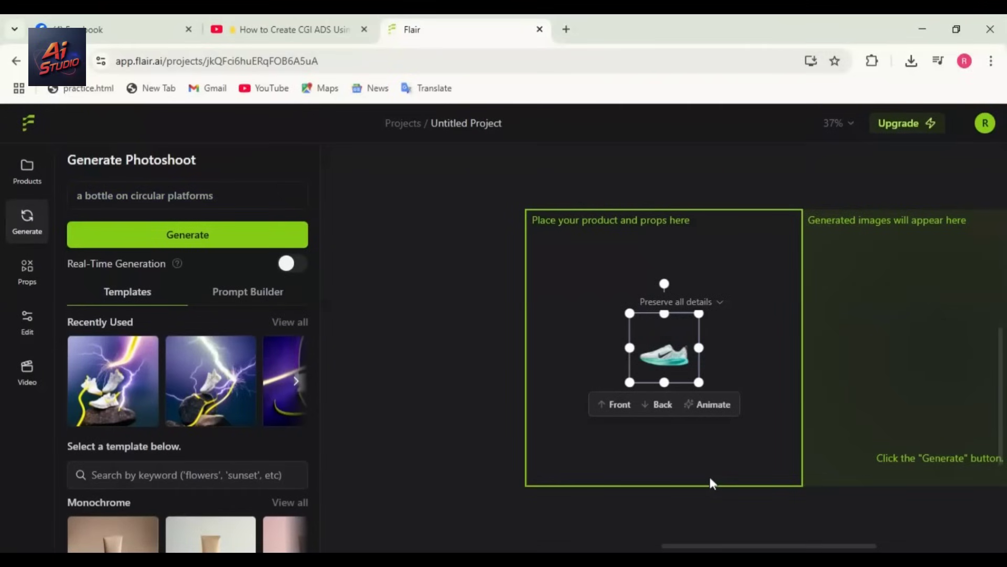
left_click(436, 421)
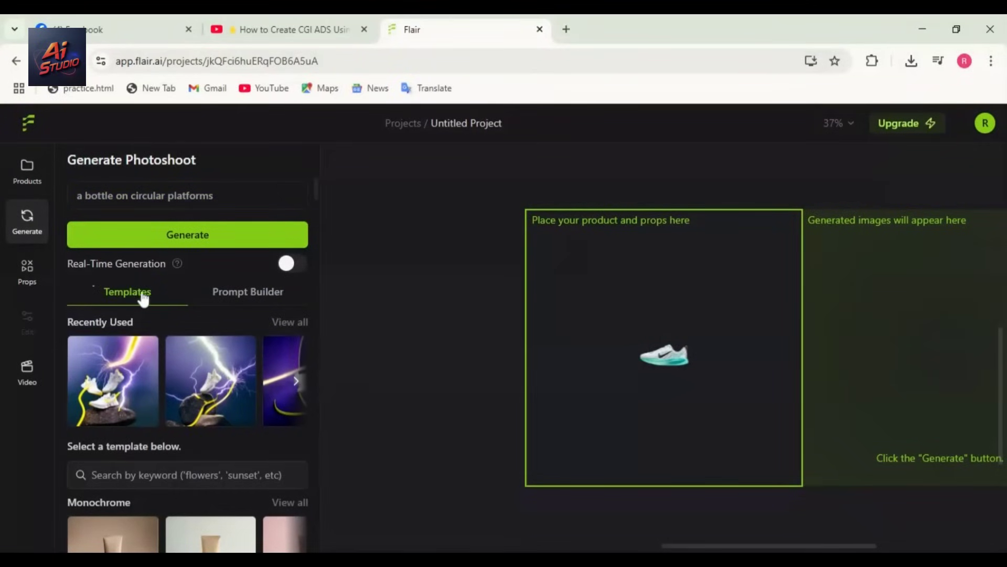
scroll(144, 298, "down", 10)
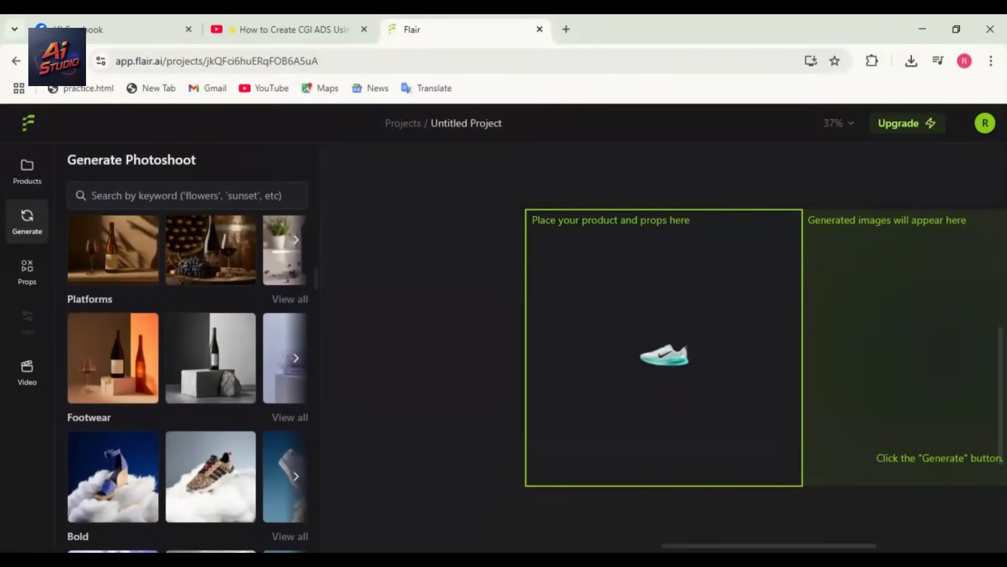
scroll(59, 323, "down", 2)
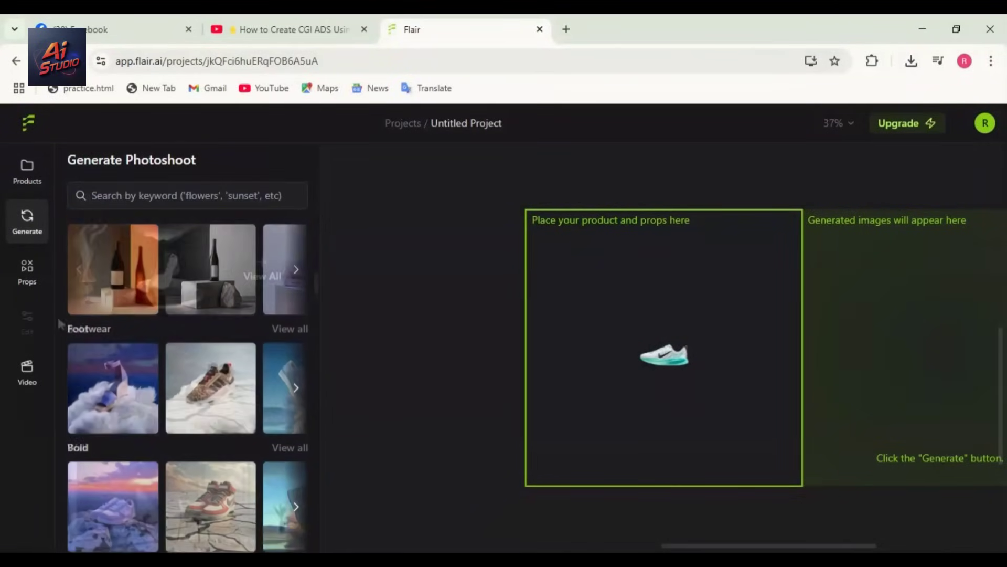
scroll(60, 323, "down", 2)
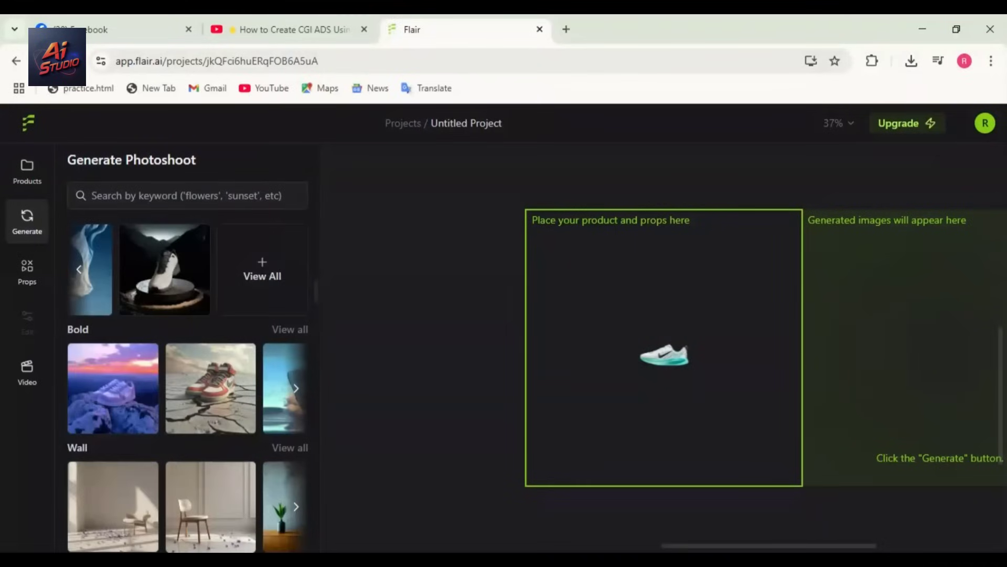
Step: Apply the Bold pink-smoke sneaker template to generate the smoky scene, then bring up its download actions
left_click(286, 331)
scroll(294, 325, "down", 5)
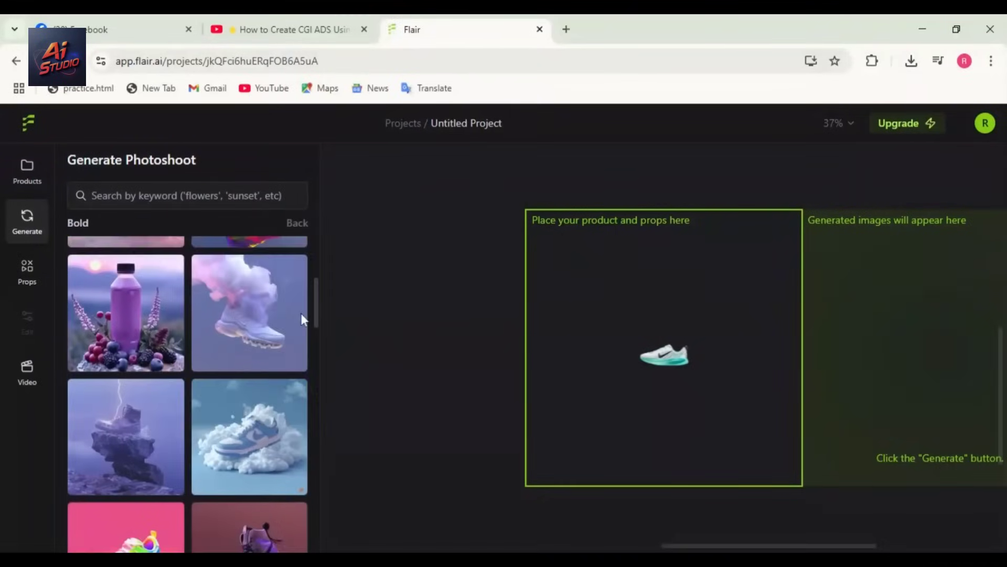
left_click(246, 327)
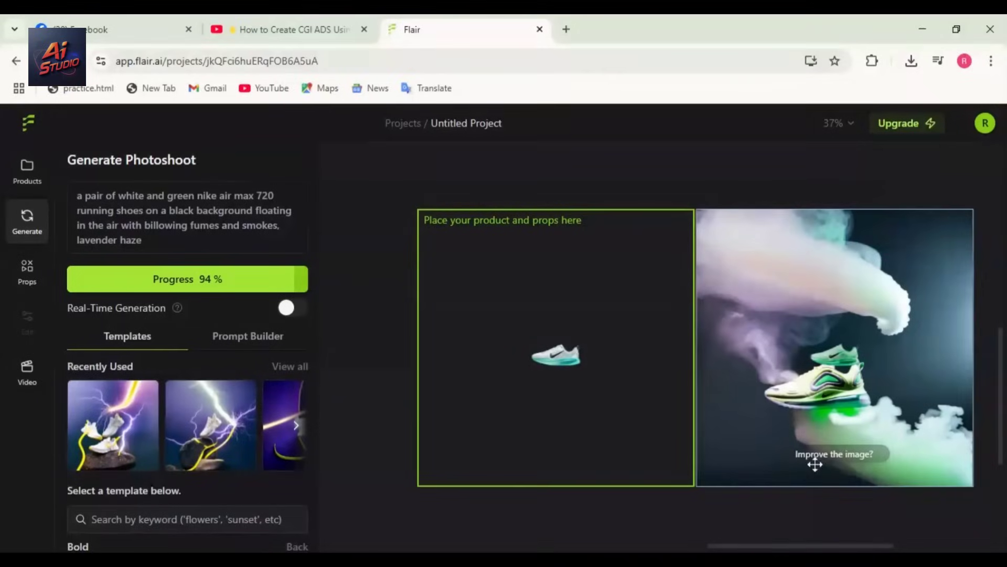
right_click(802, 386)
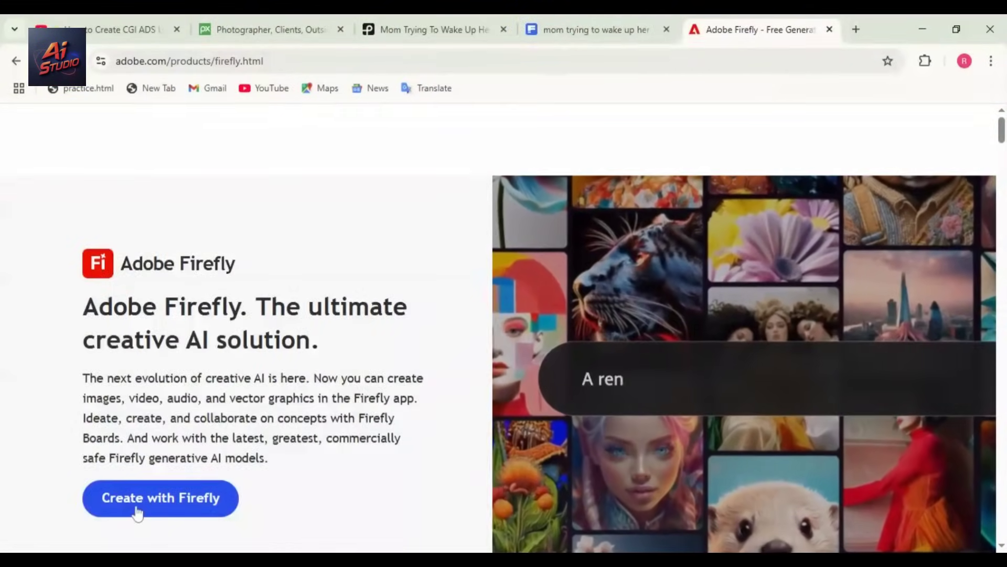
Step: Launch Firefly's Text to video generator and add the sneaker image as its frame
left_click(138, 513)
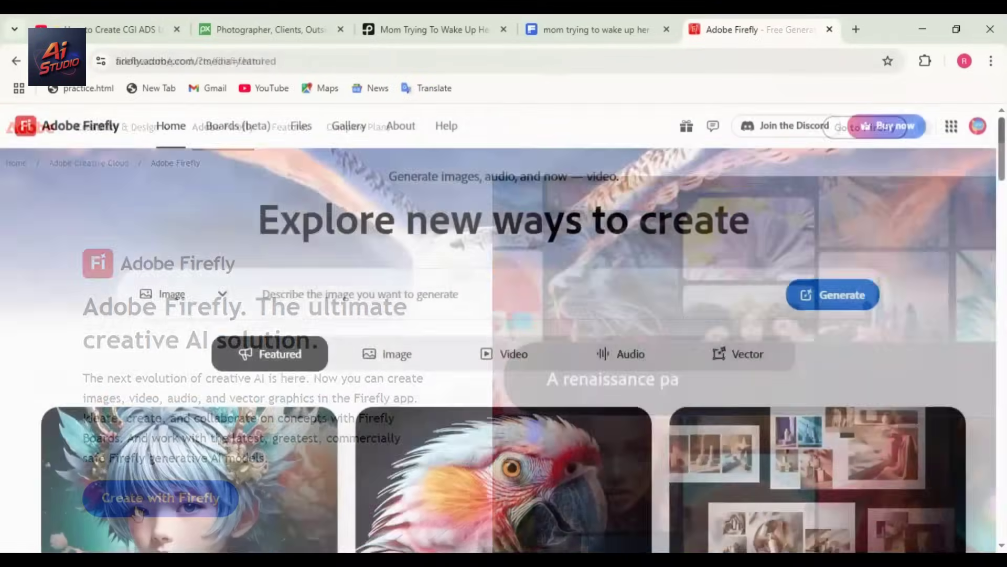
scroll(1005, 183, "down", 3)
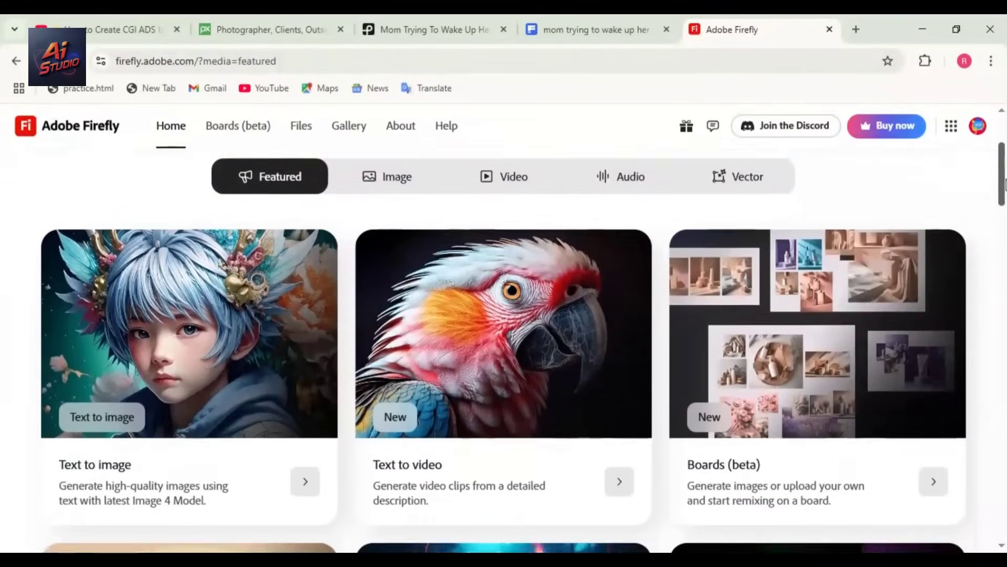
scroll(1005, 183, "down", 3)
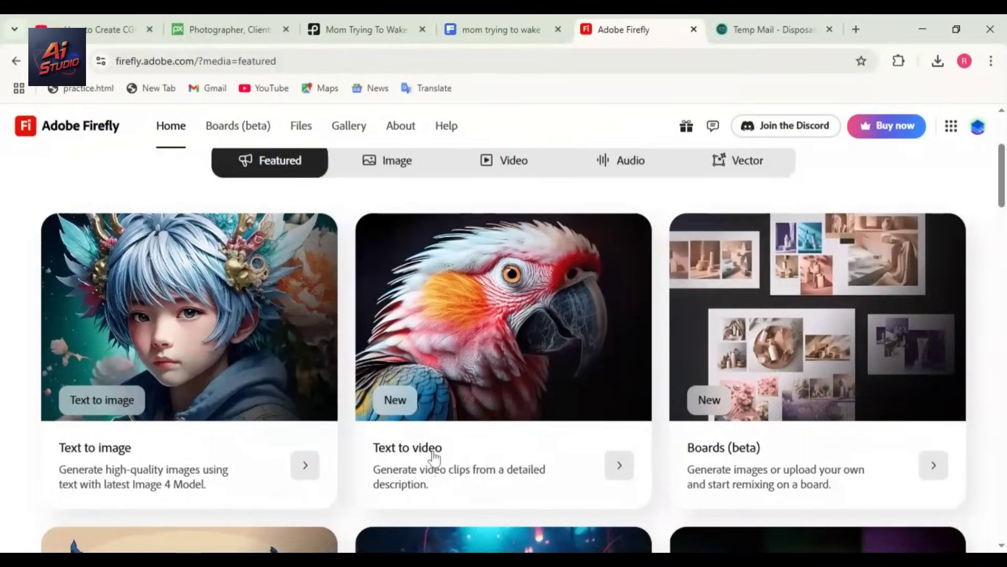
left_click(433, 455)
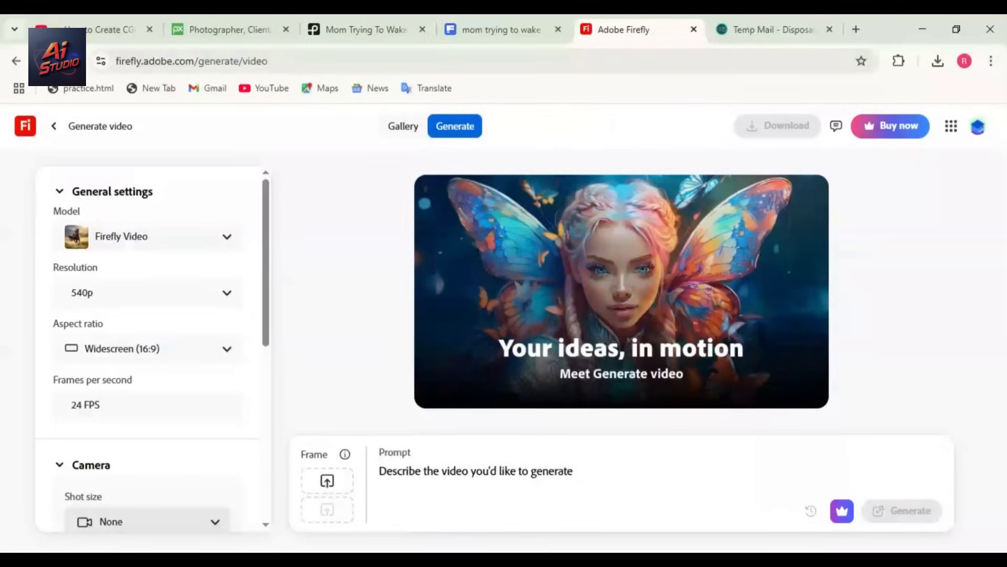
left_click(327, 480)
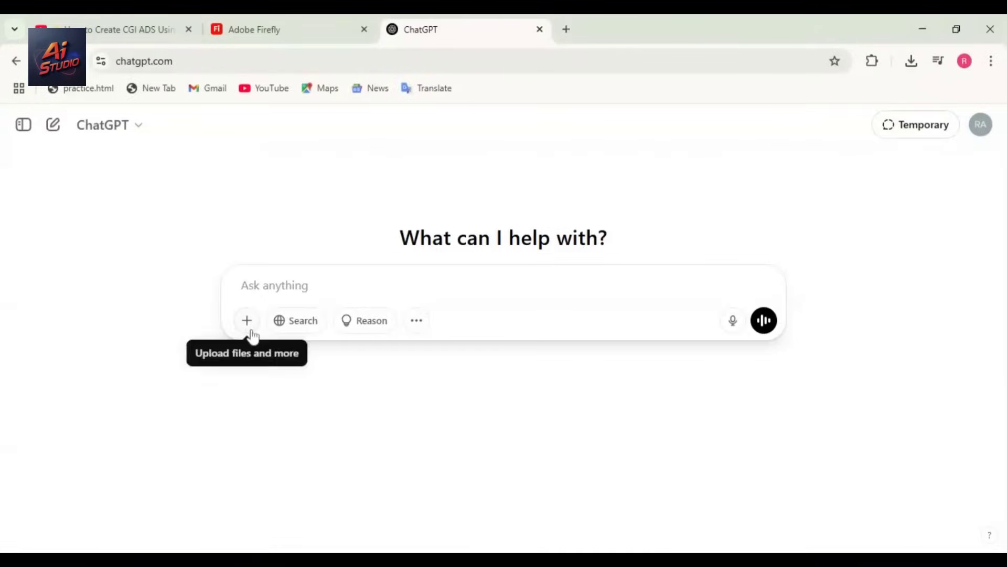
Step: Send ChatGPT the sneaker image with a request for a CGI ad video prompt
left_click(250, 328)
left_click(285, 286)
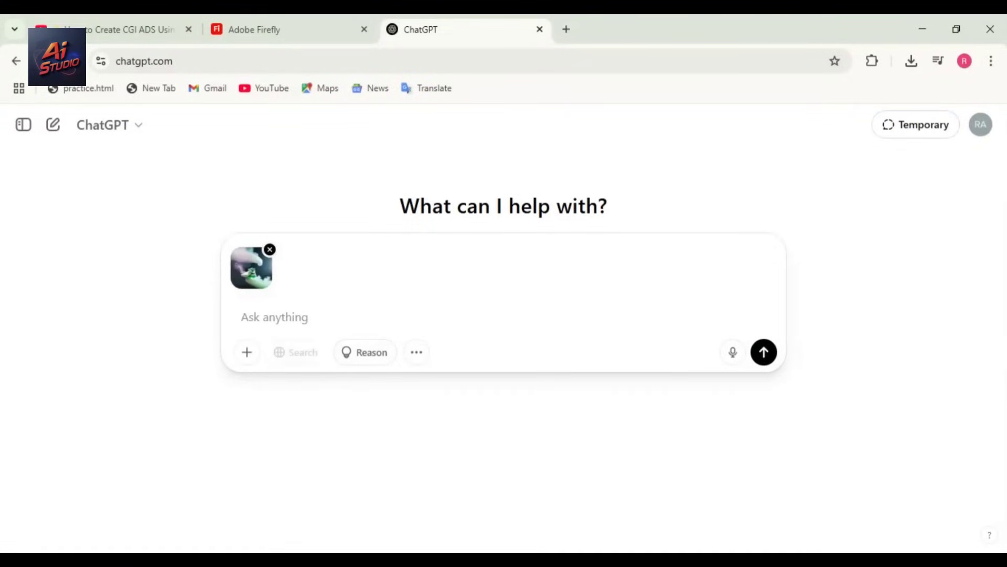
type("\"I want to create a CGI ad. Give me a video prompt for this product.\"")
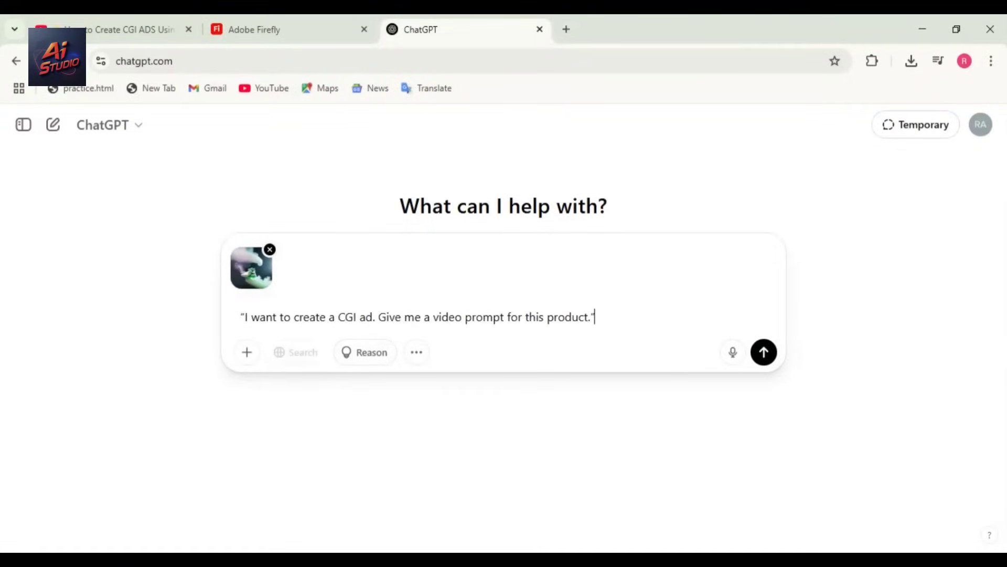
left_click(767, 362)
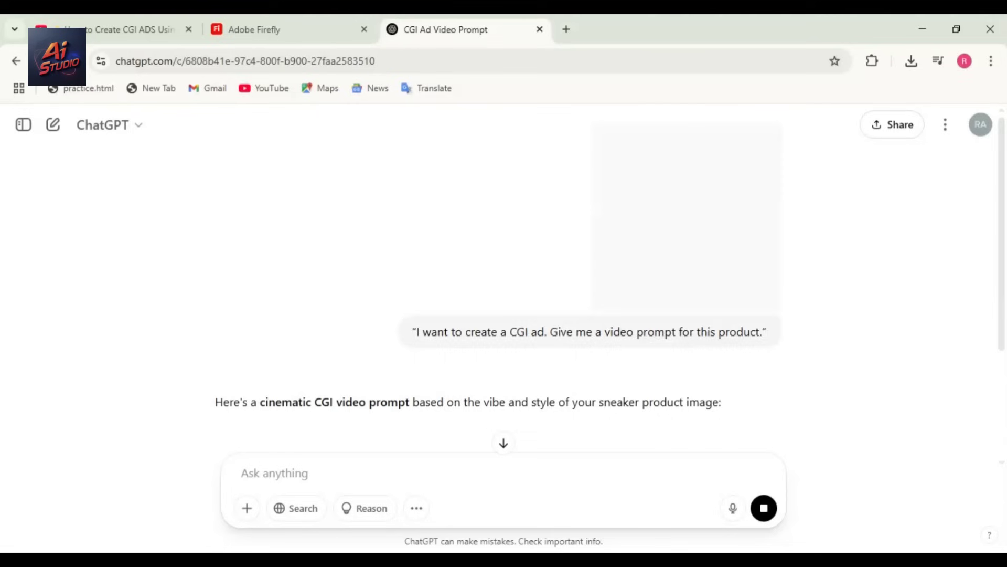
Step: Paste ChatGPT's scene-by-scene CGI prompt into Firefly's Prompt box
scroll(983, 373, "down", 4)
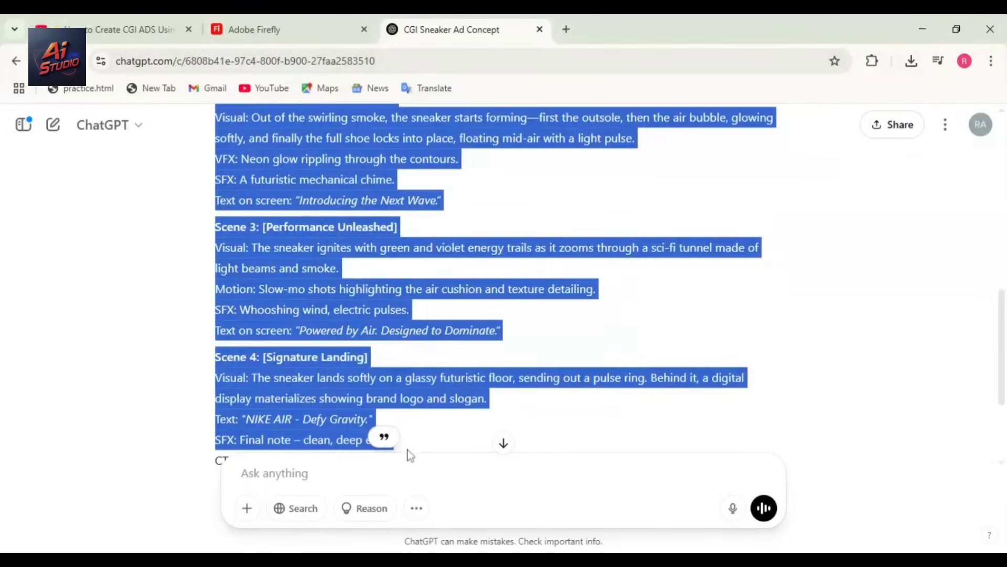
left_click_drag(411, 455, 429, 354)
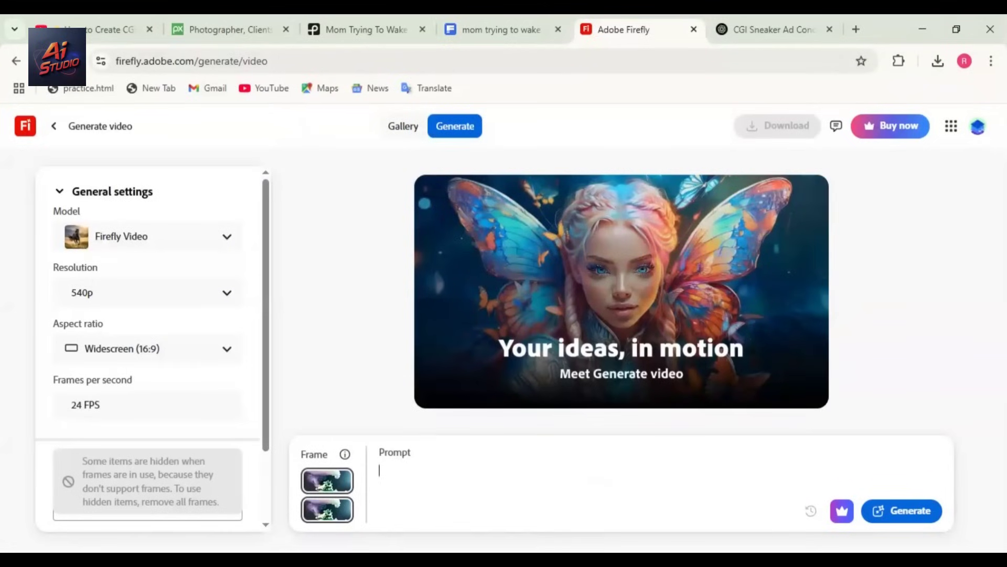
key("ctrl+v")
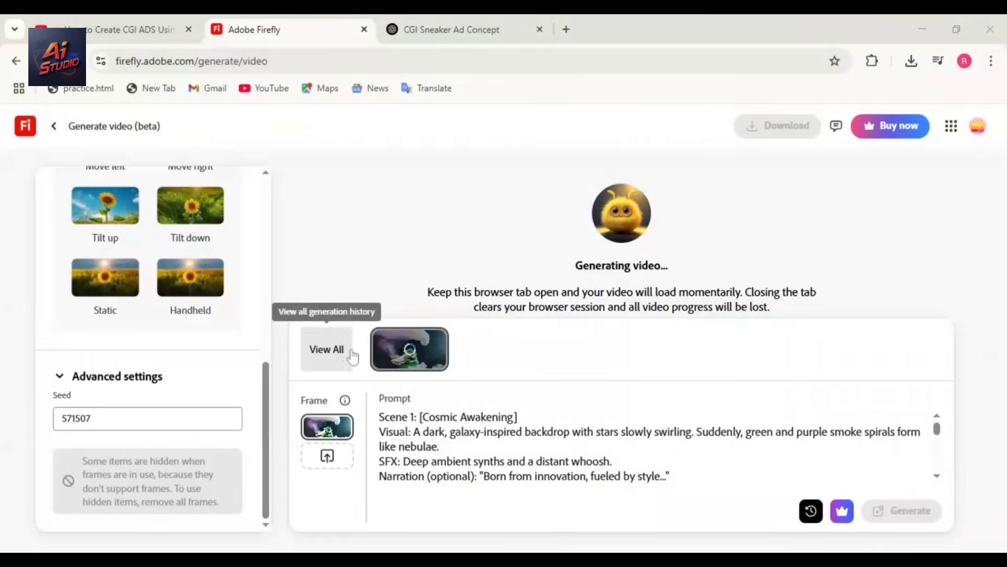
Step: Wait while Firefly renders the Cosmic Awakening sneaker video with seed 571507
mouse_move(398, 353)
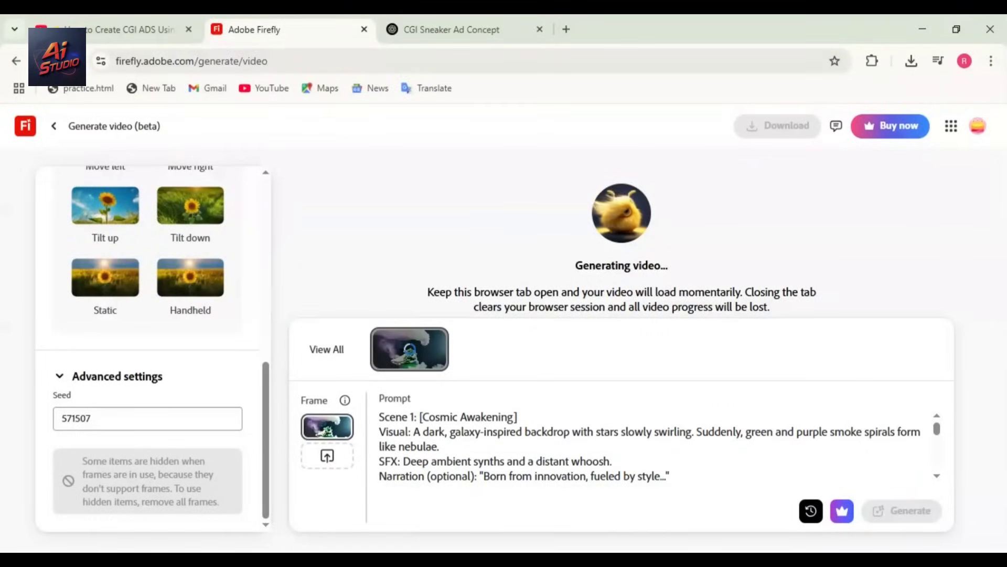